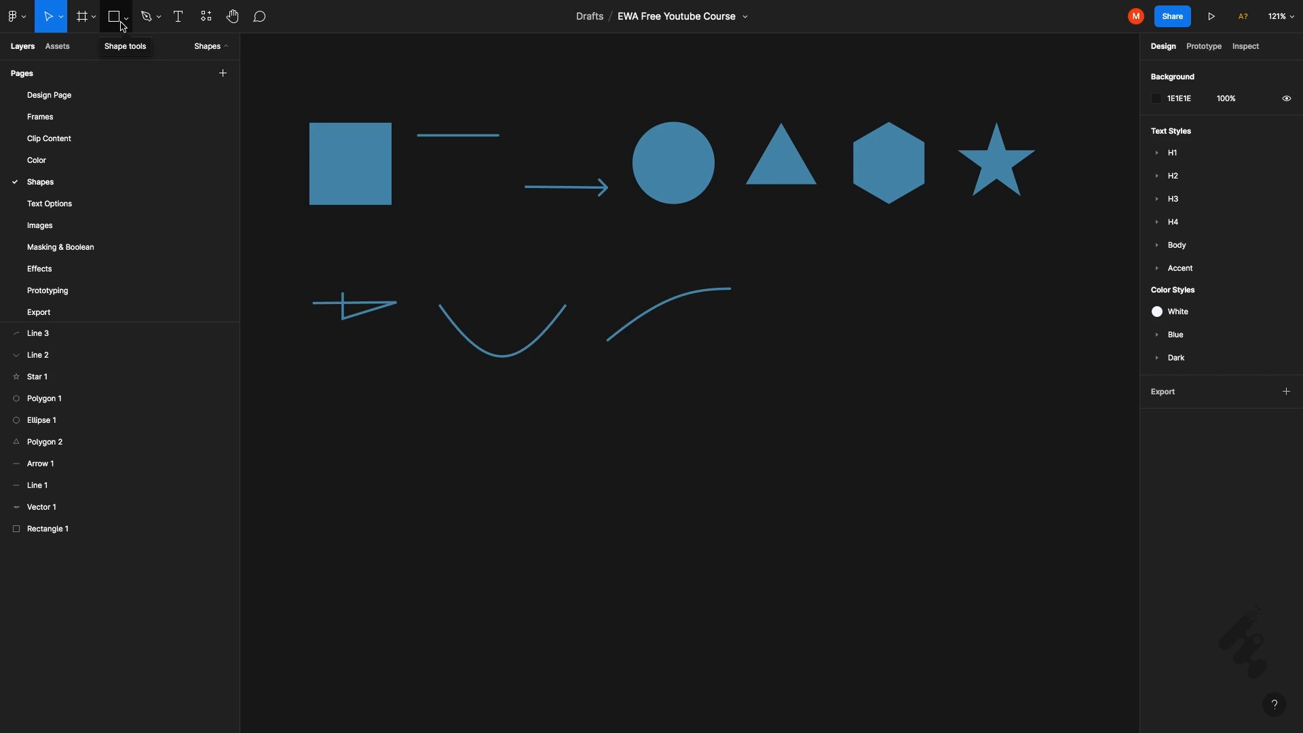
- Place a 100 × 100 rectangle on the canvas and position it below the angular line shape
click(125, 21)
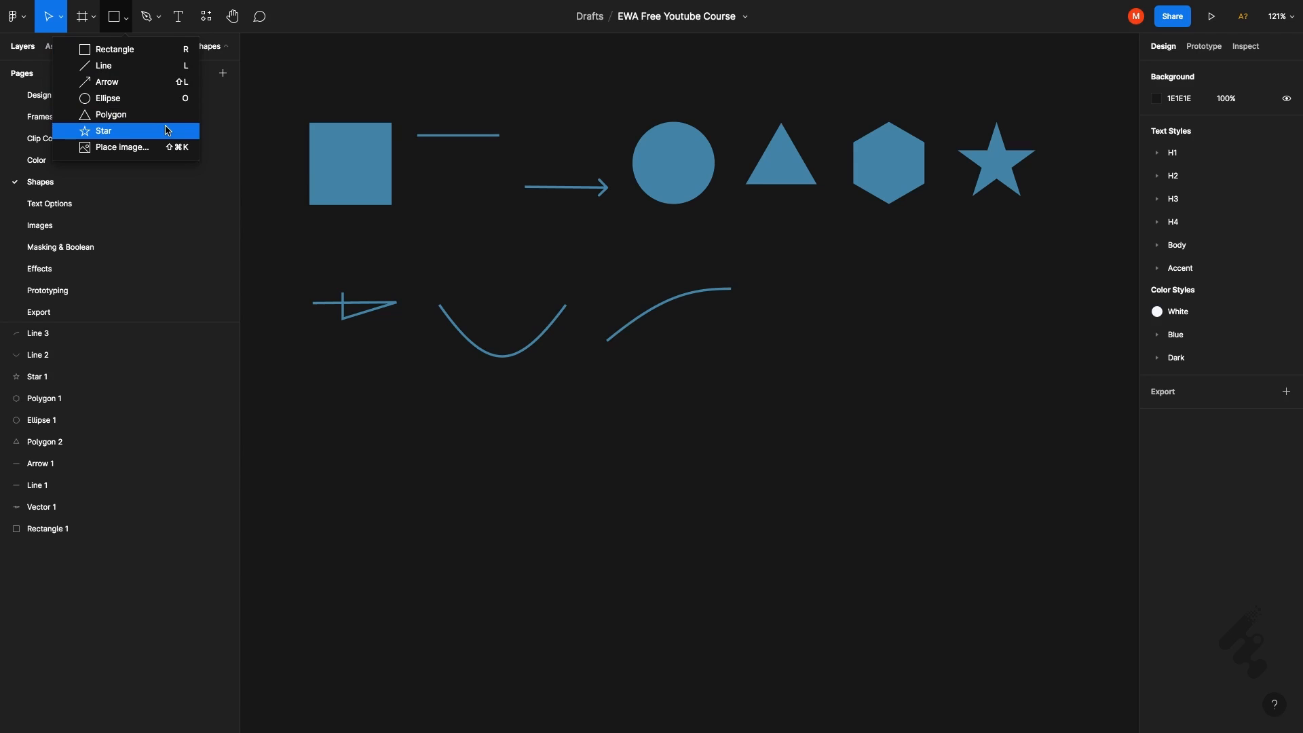
click(483, 401)
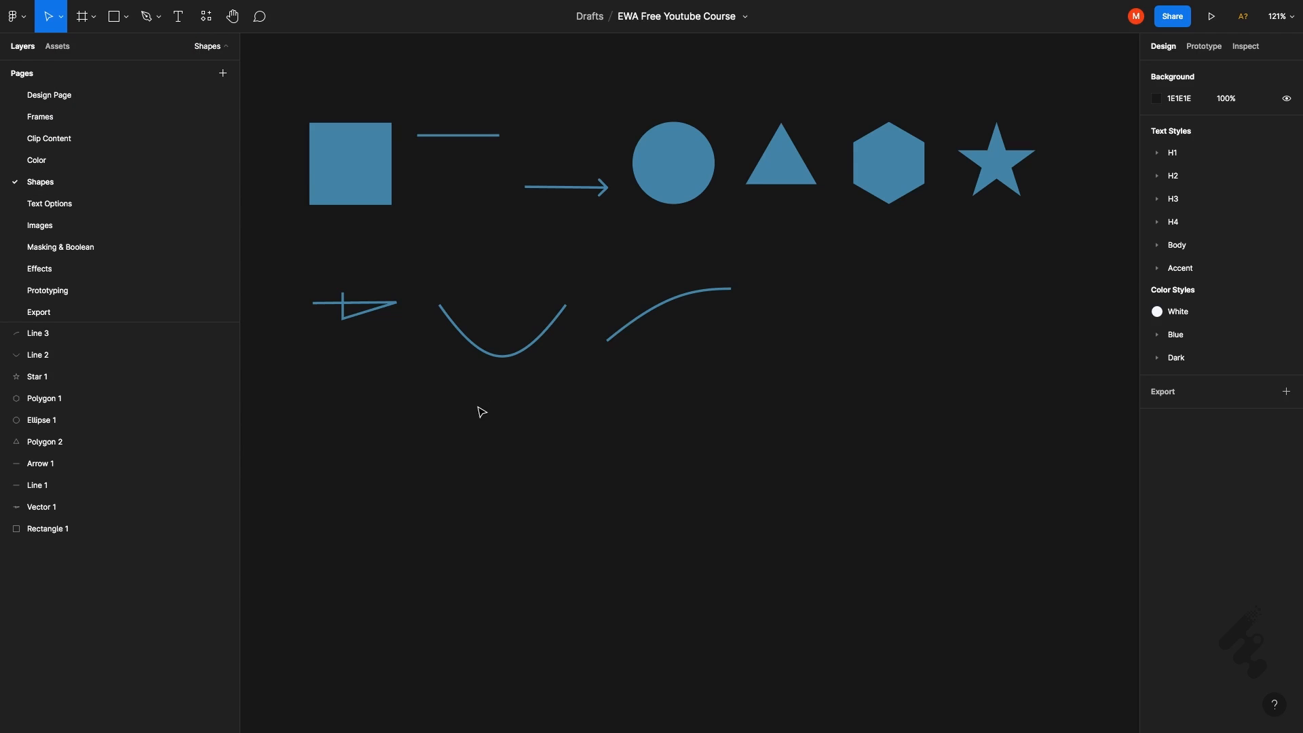
key(r)
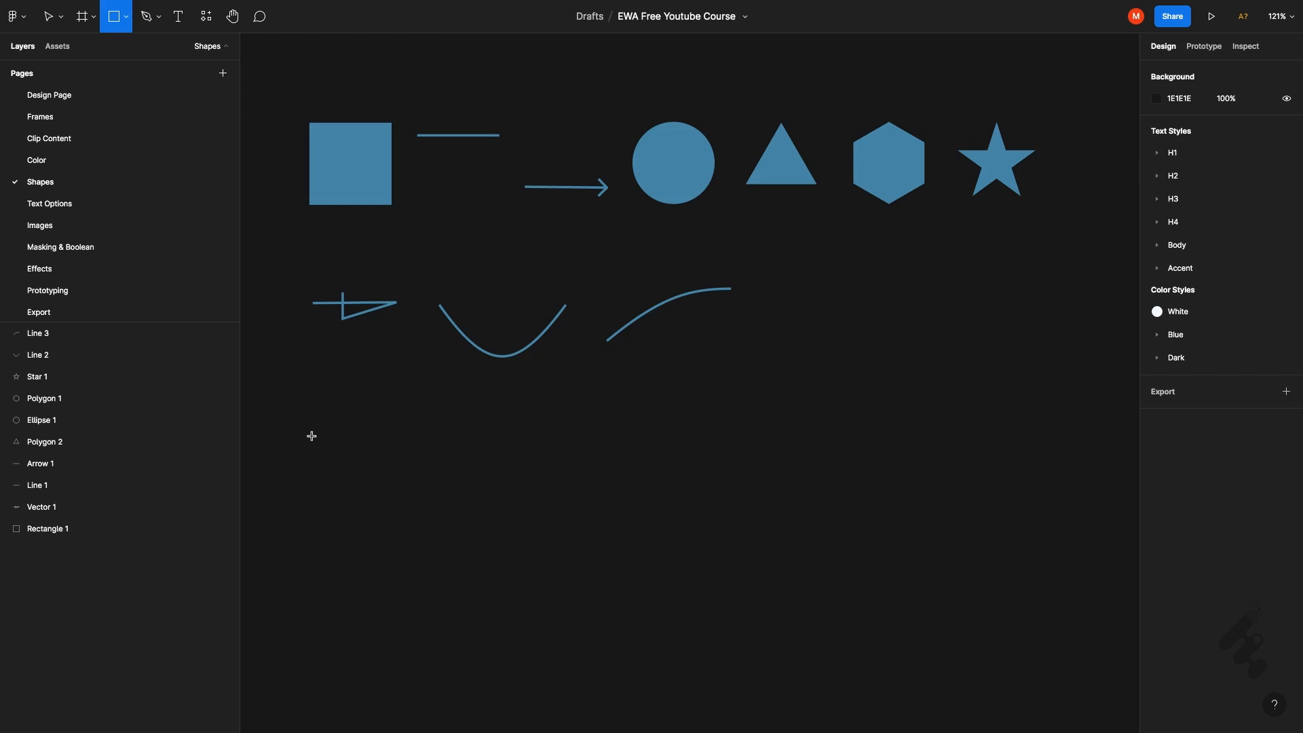
click(311, 436)
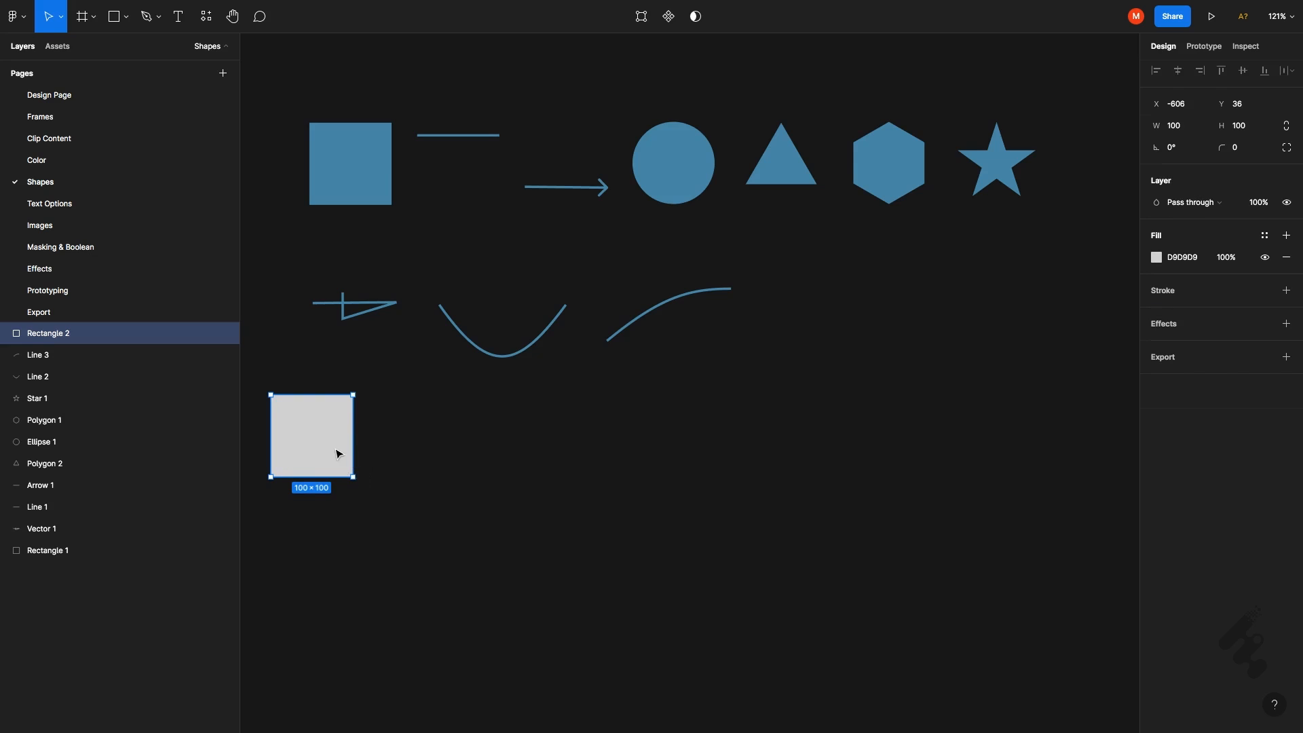
key(Escape)
click(338, 453)
drag(339, 453, 381, 465)
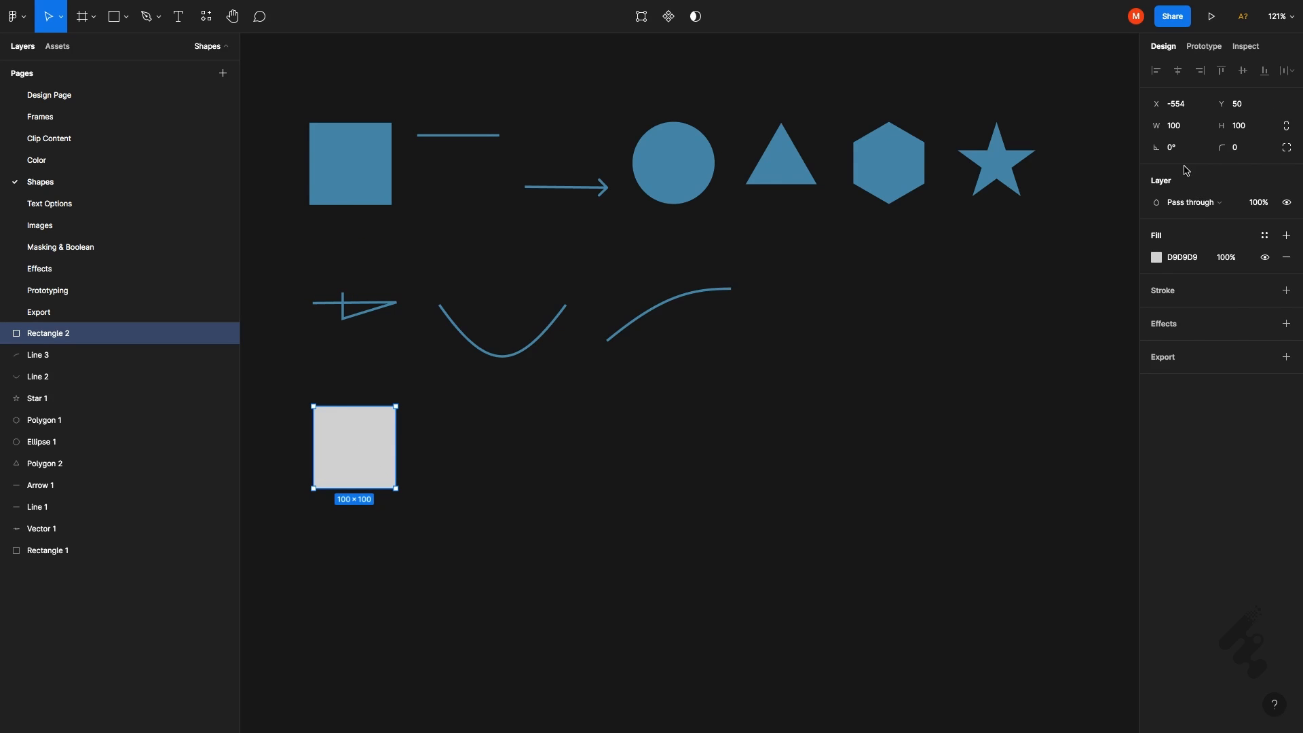
- Try setting the new rectangle's width to 102222
click(1184, 125)
text(102222)
key(Return)
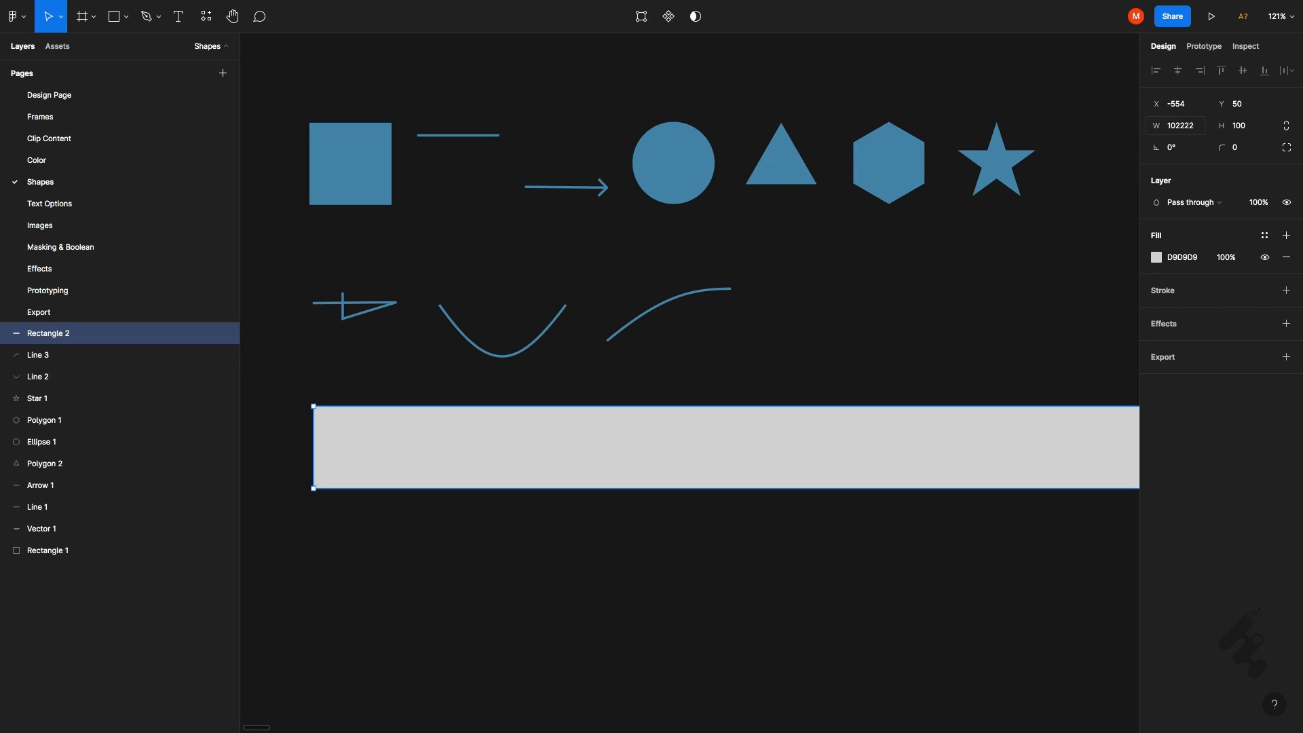
key(ctrl+z)
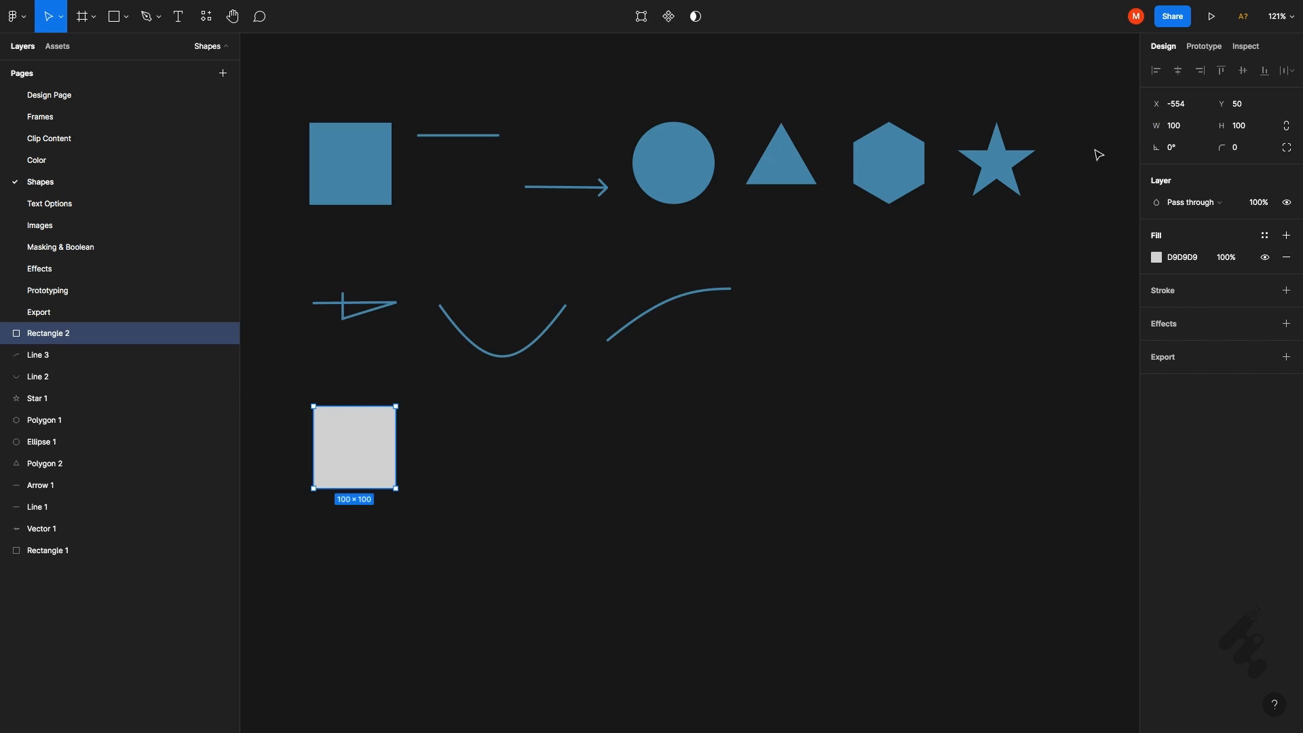
- Stretch the new rectangle freehand on the canvas to about 537 × 315
drag(395, 431, 578, 450)
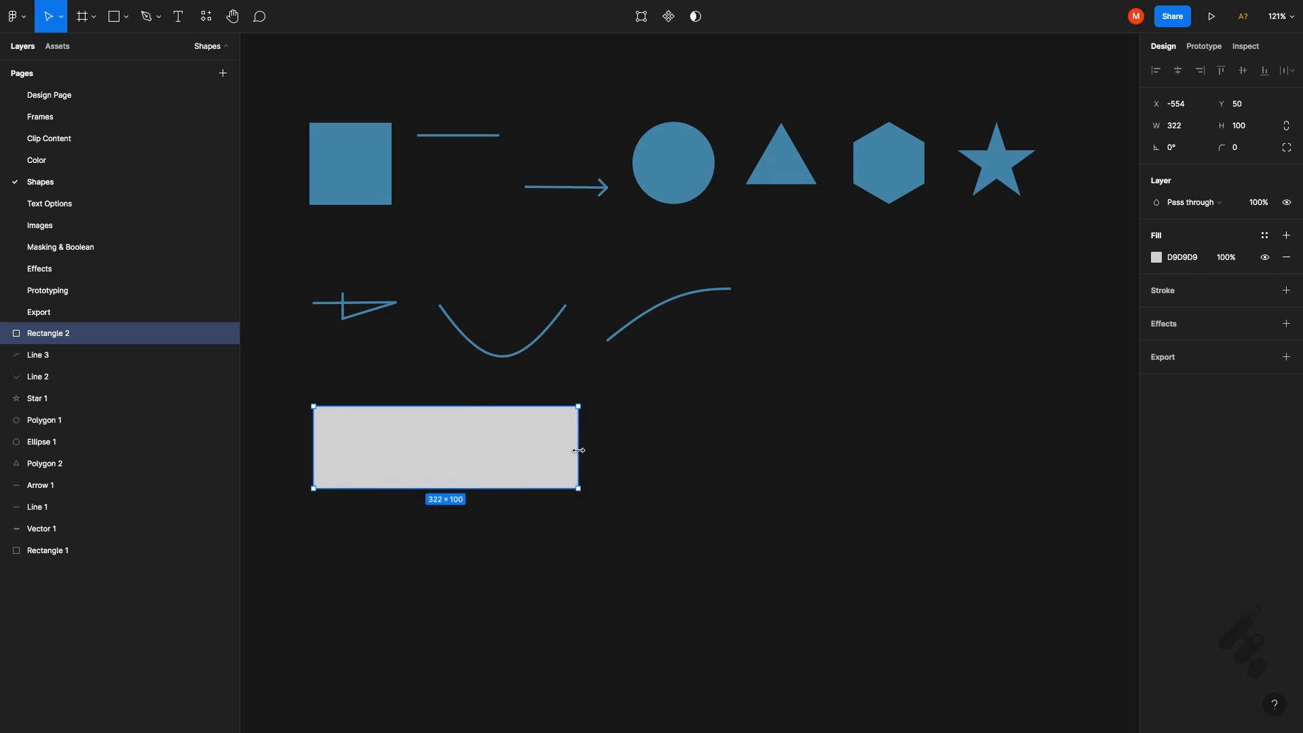
drag(416, 488, 419, 561)
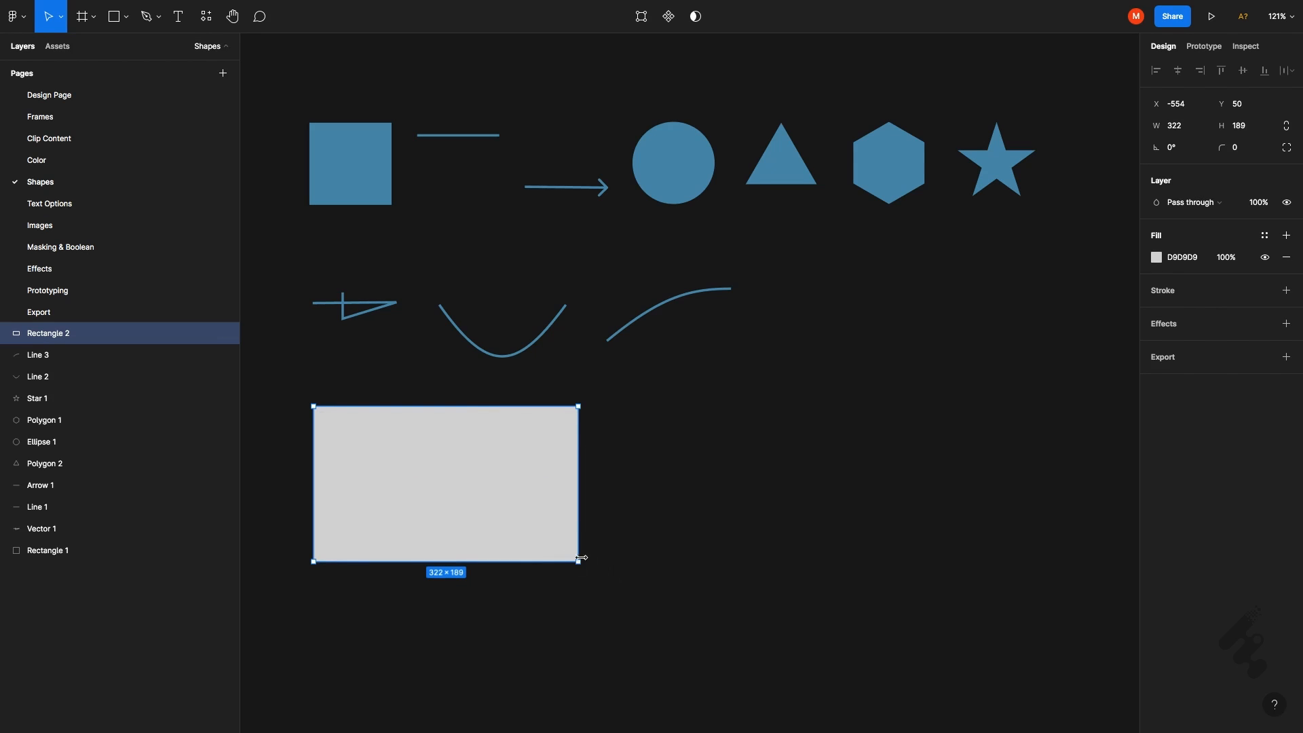
drag(580, 559, 755, 665)
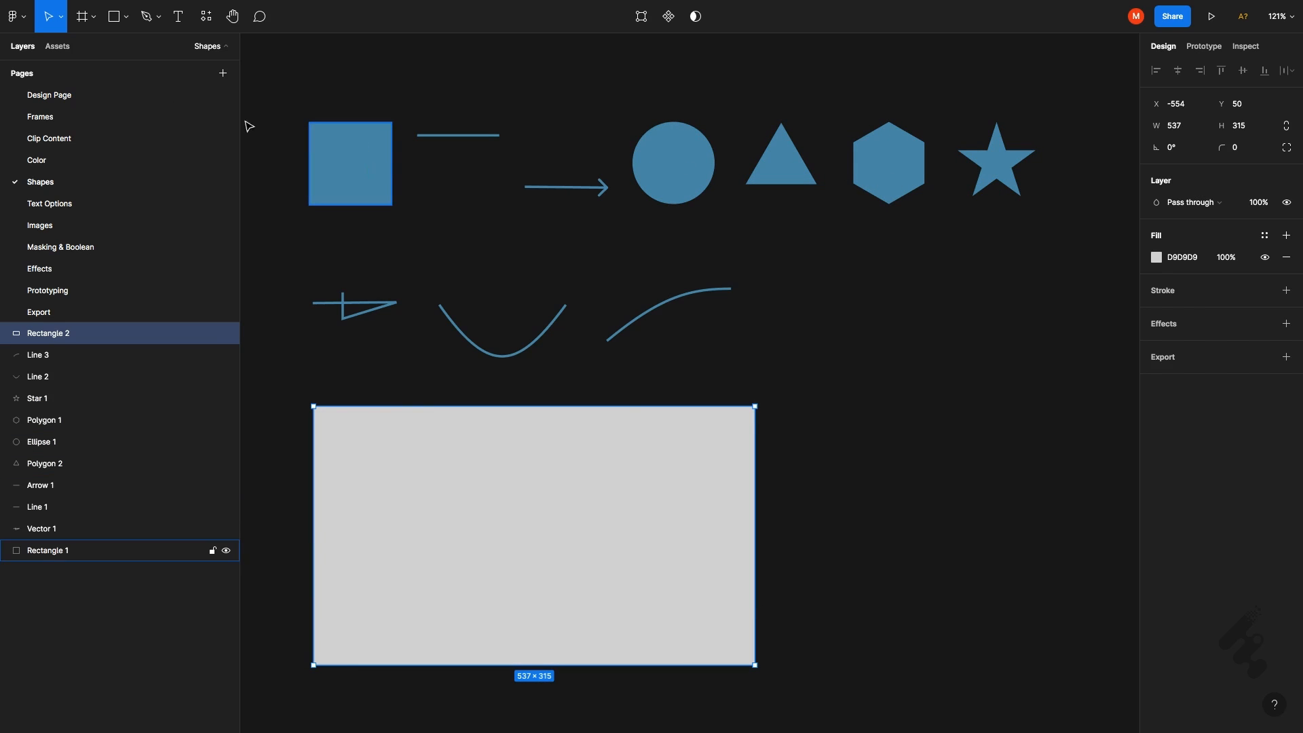
- Turn the blue triangle into a pentagon by setting its point count to 5
click(93, 16)
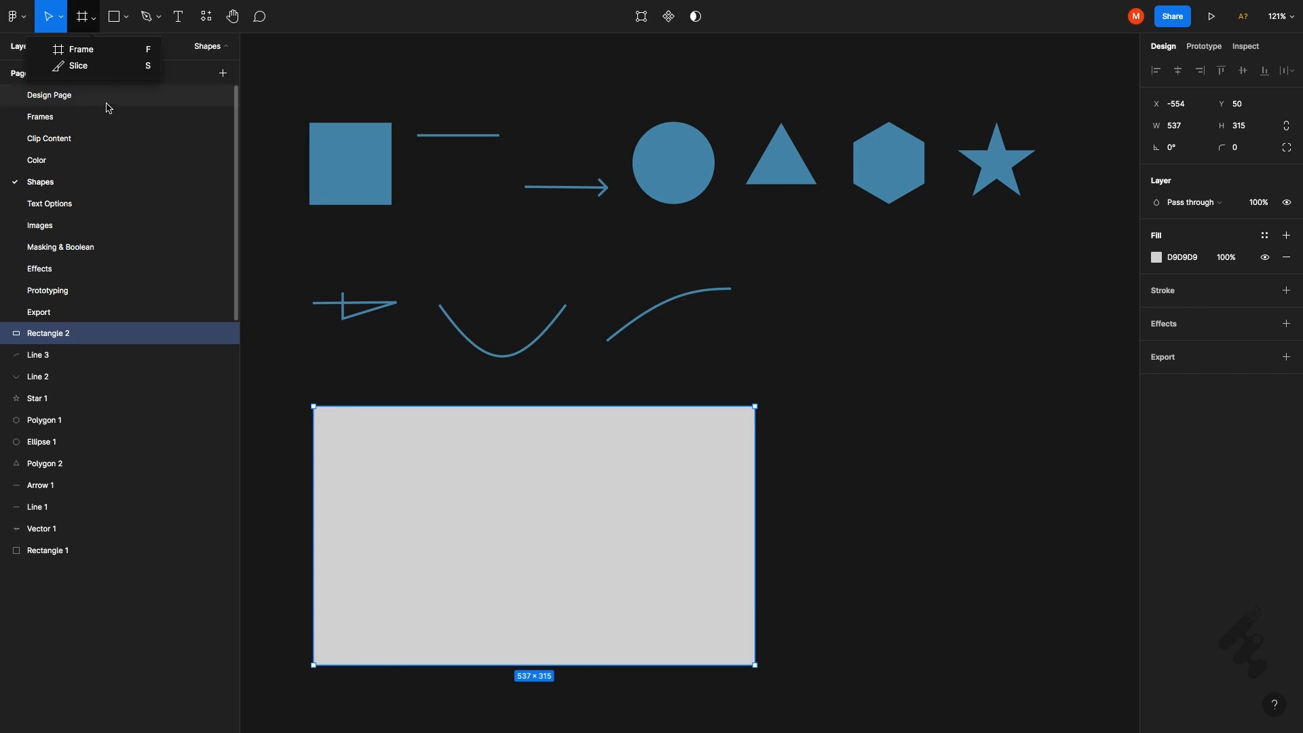
click(128, 17)
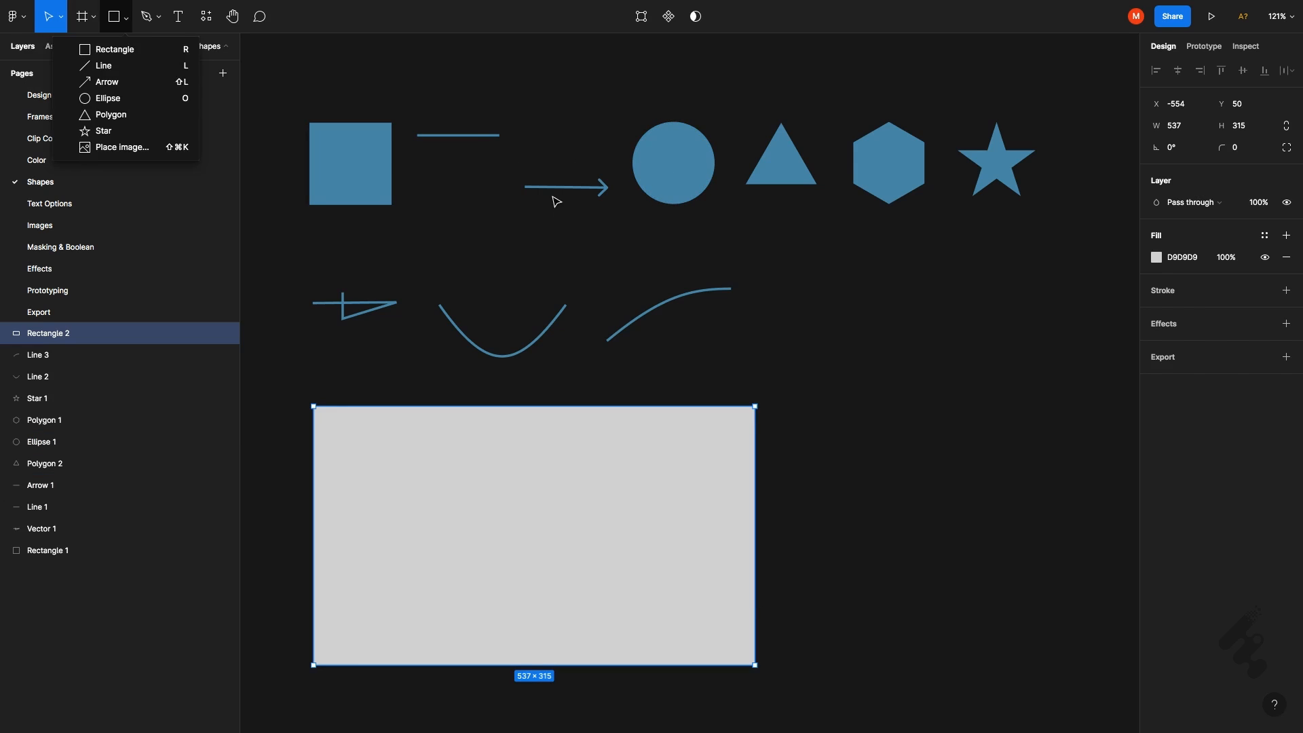
click(774, 181)
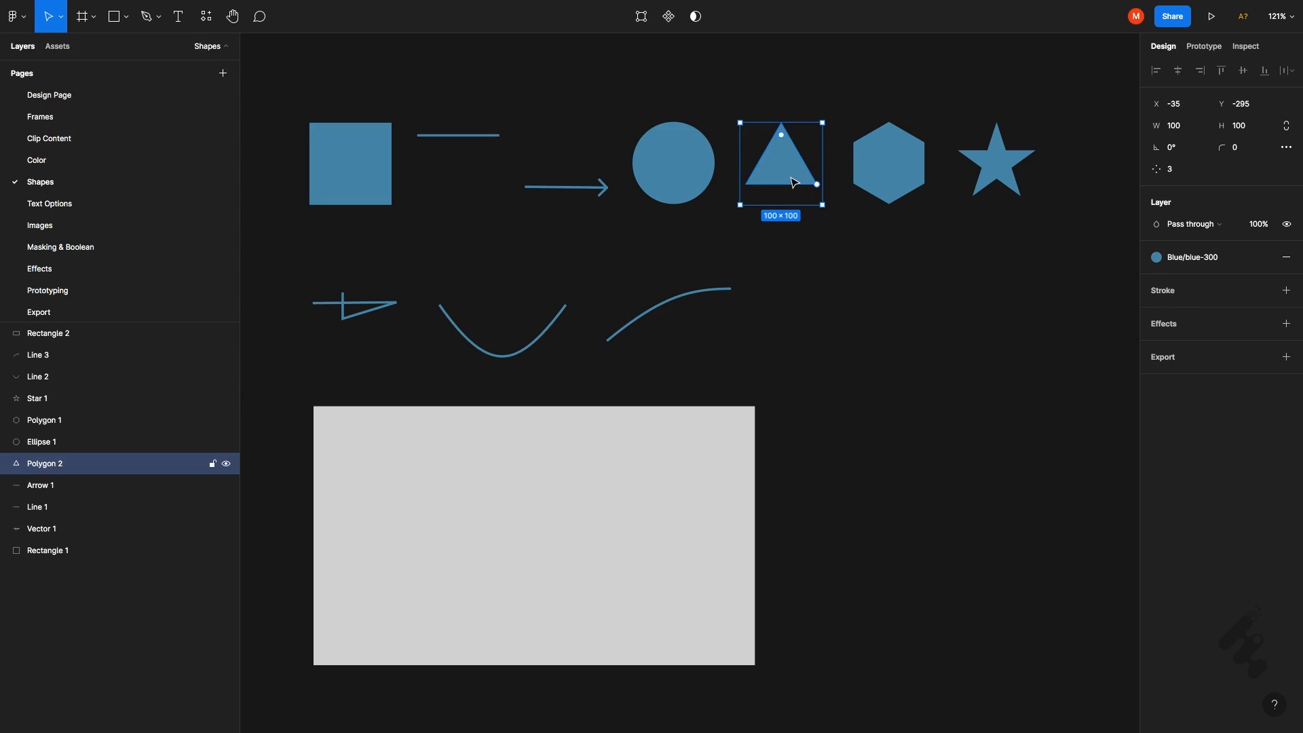
click(1180, 178)
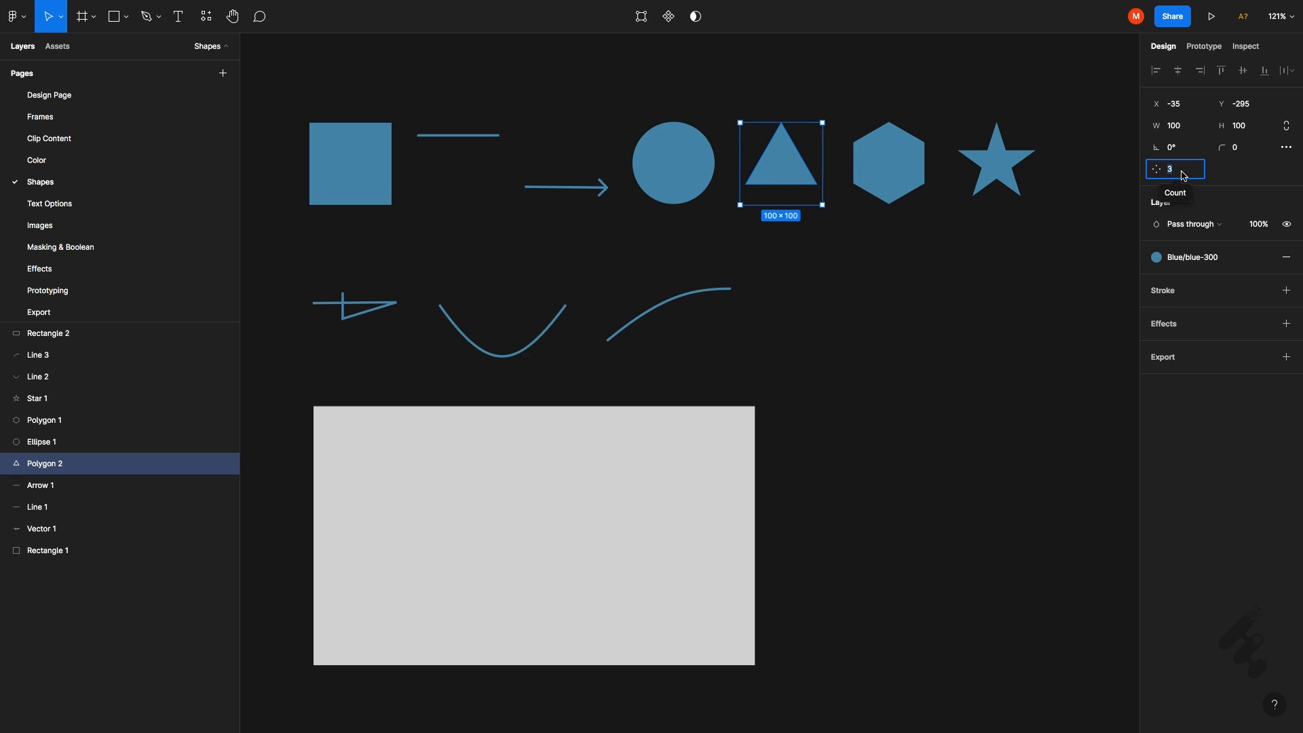
text(5)
key(Return)
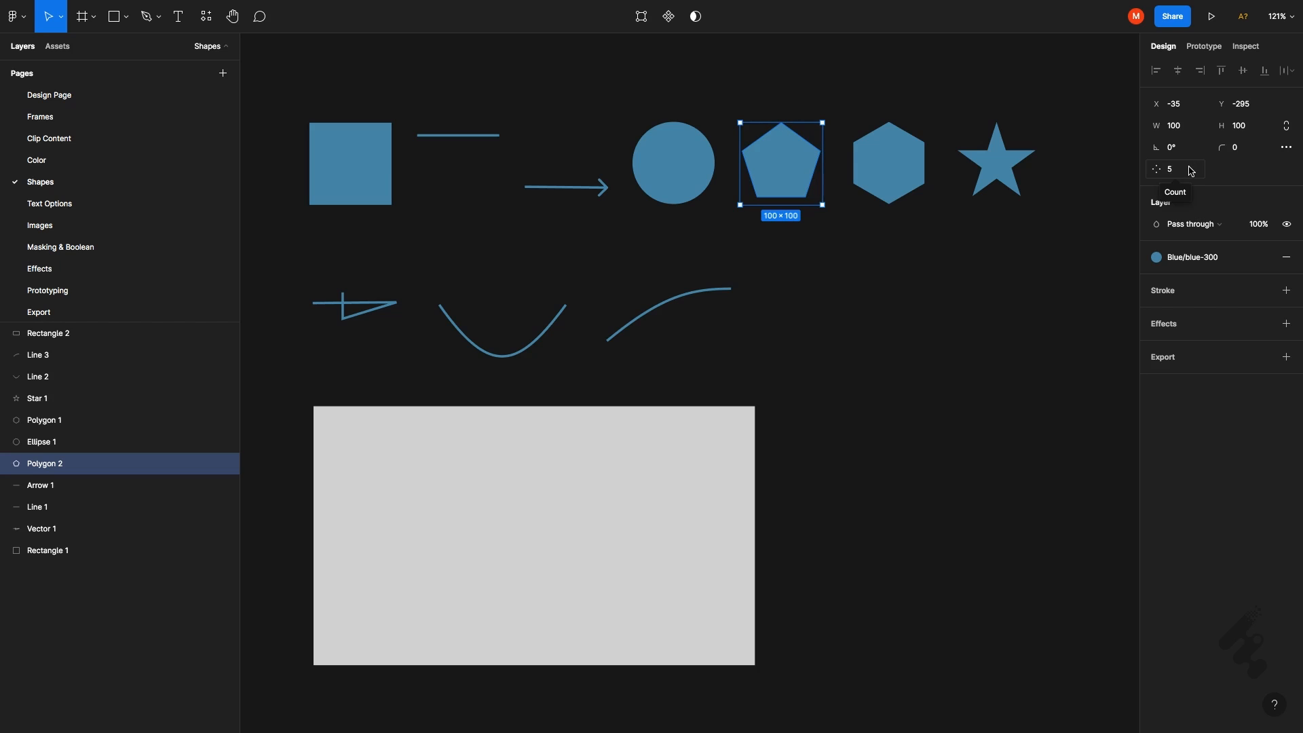
key(Escape)
- Set the blue star's point count to 9
click(126, 17)
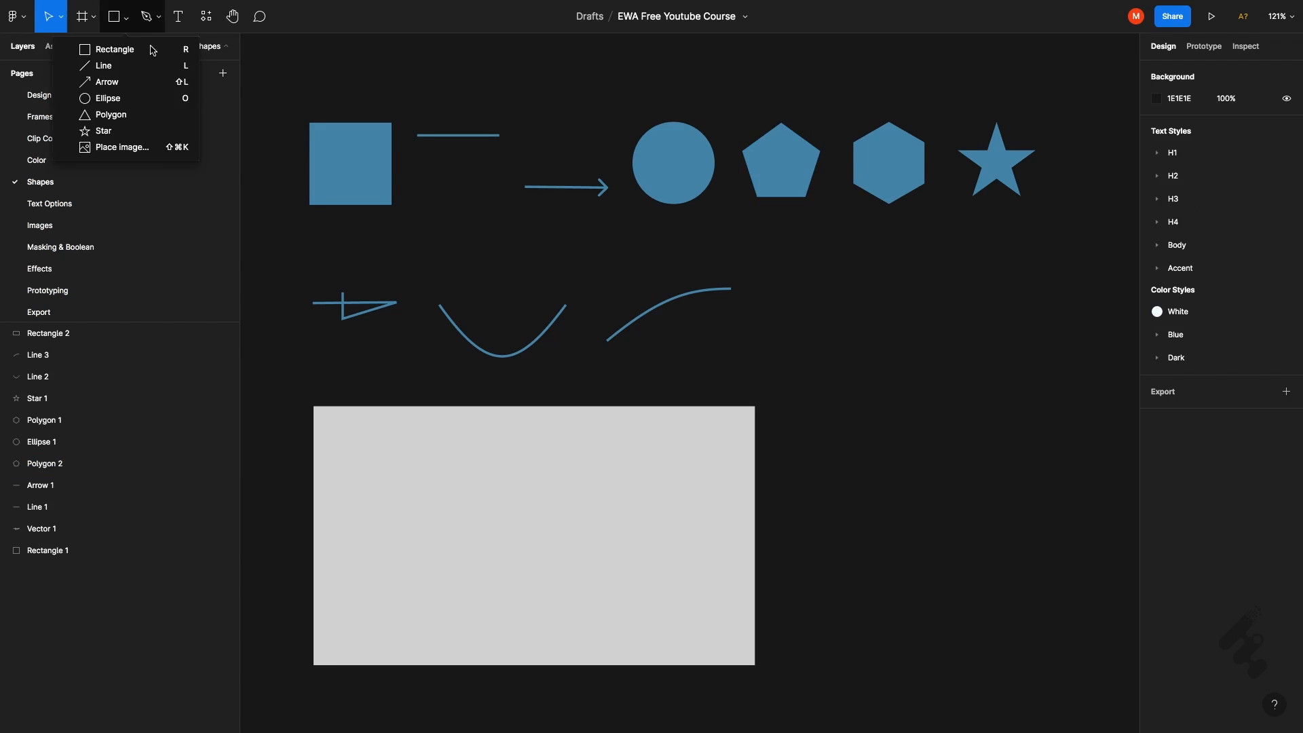
click(1005, 170)
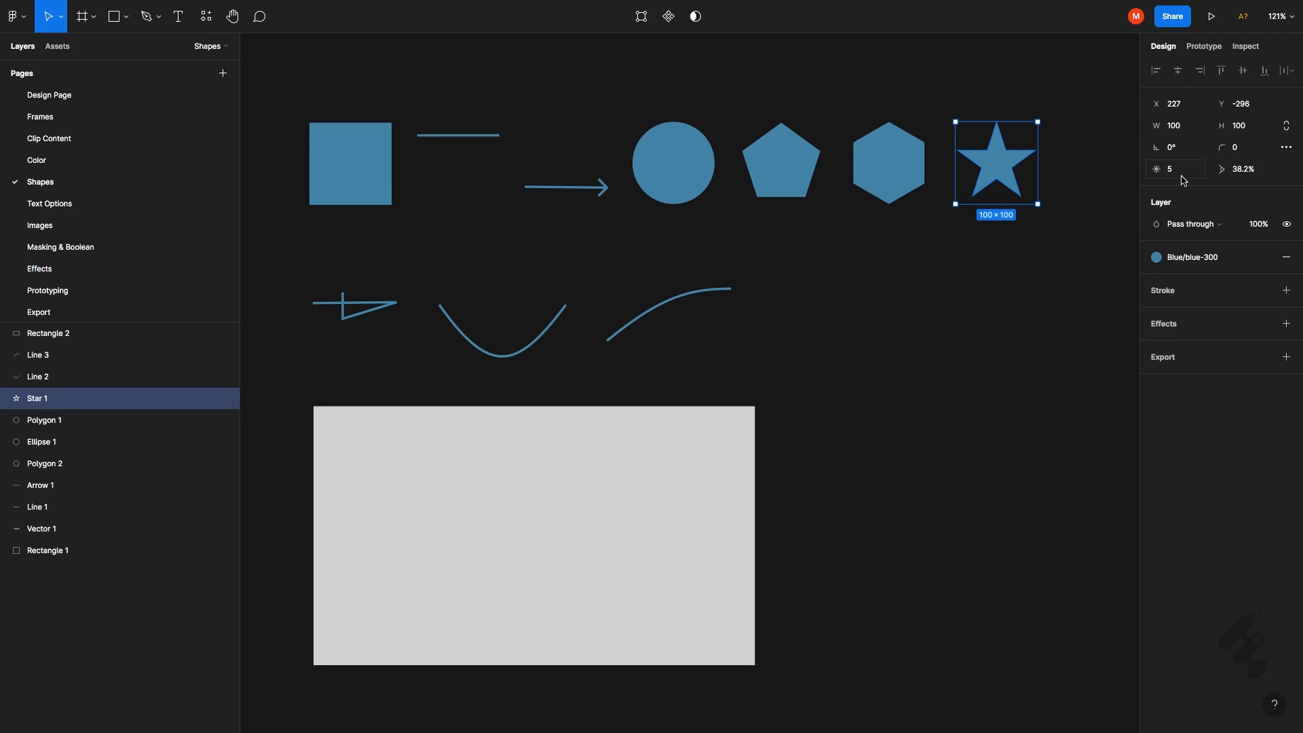
mouse_move(1010, 133)
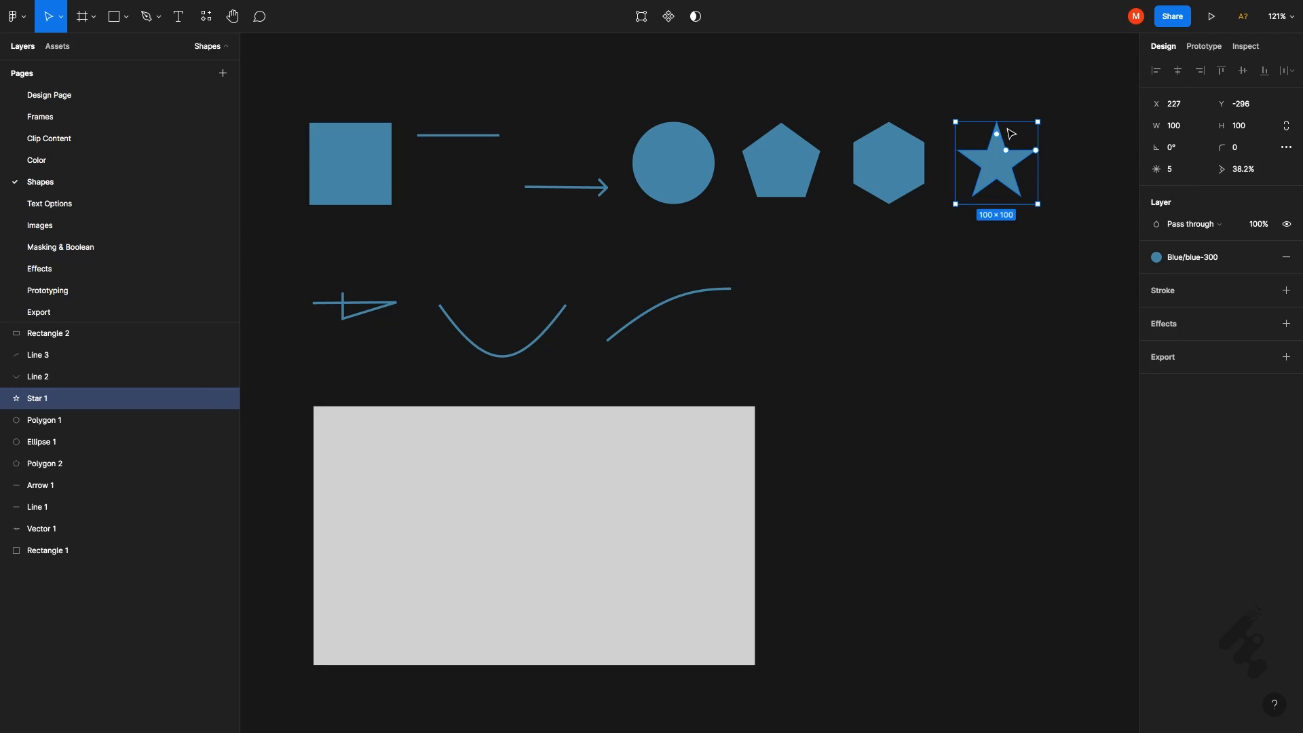
click(1176, 173)
text(9)
key(Return)
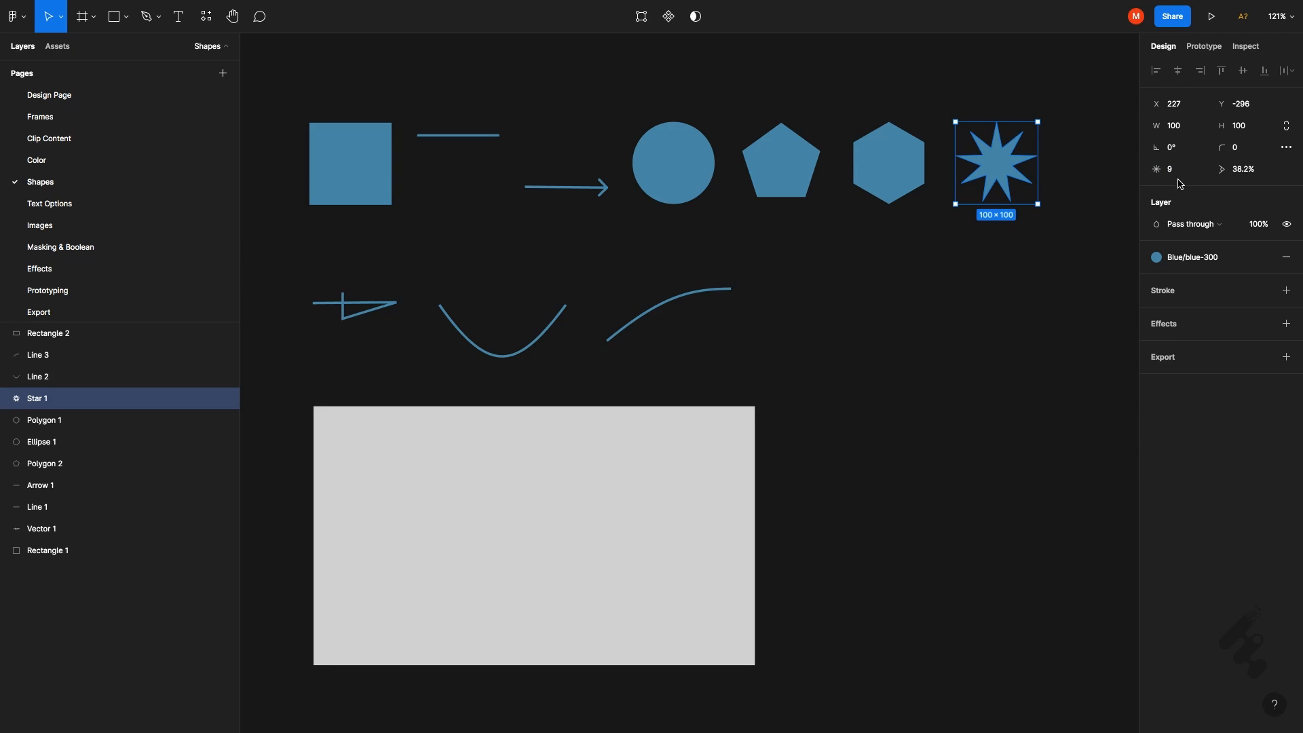
- Increase the star's inner ratio and round its corners to form a badge with soft points
click(1239, 174)
drag(1001, 151, 1027, 97)
click(1236, 147)
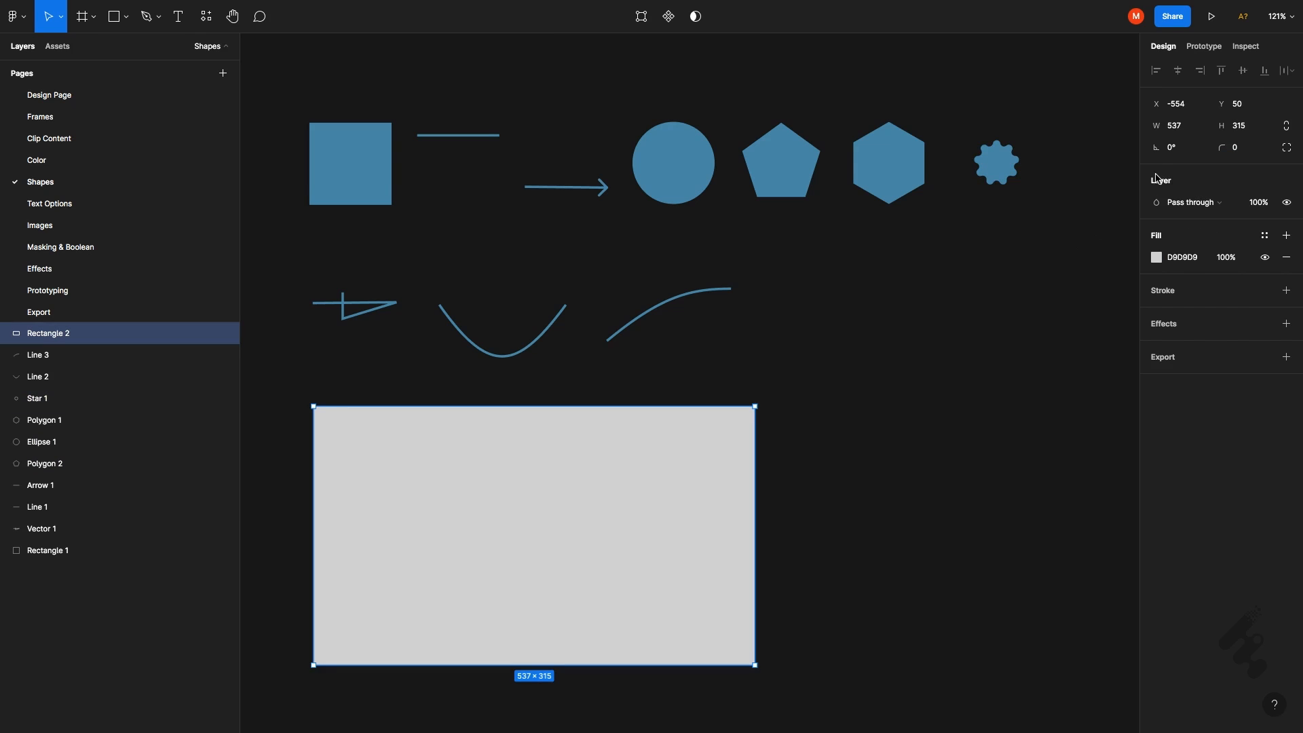
- Set the large grey rectangle's corner radius to 12
click(1247, 148)
text(12)
key(Return)
click(822, 372)
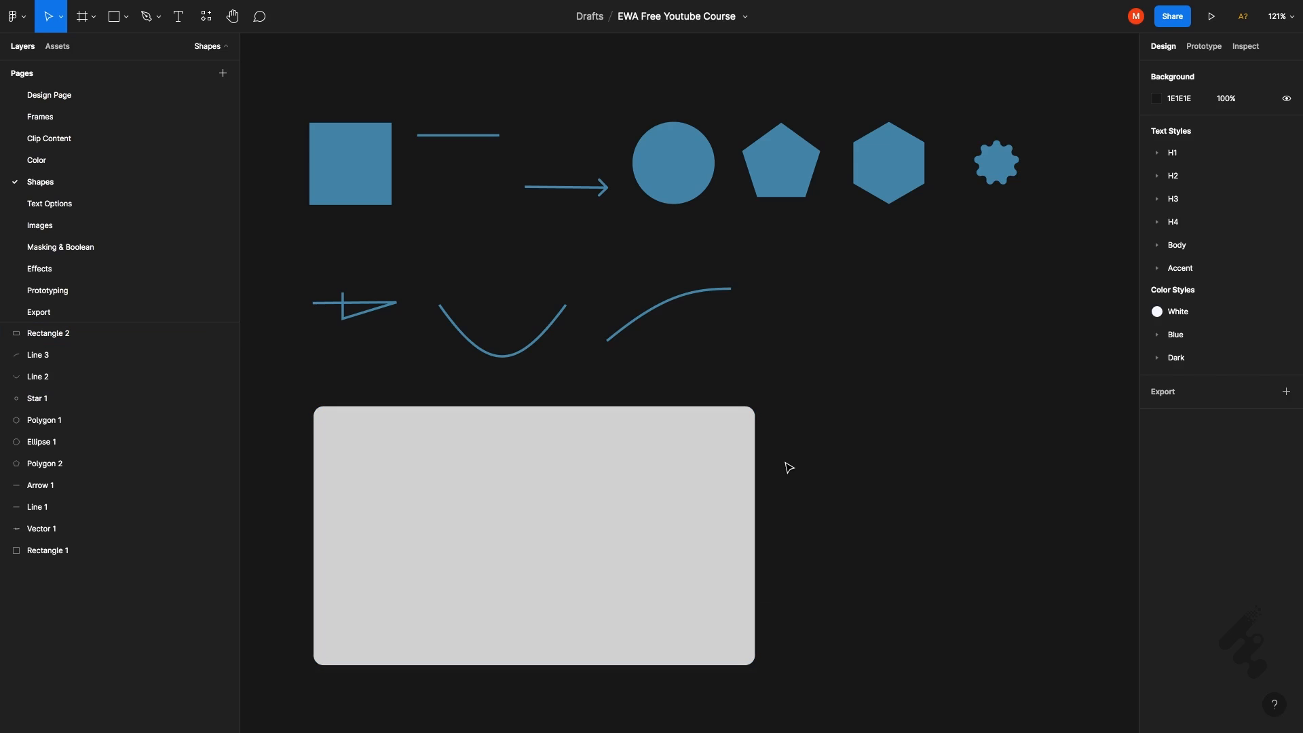
- Draw a closed four-point Pen shape about 225 × 179, with one curved and three straight edges, beside the grey rectangle, and shift it slightly right
click(469, 458)
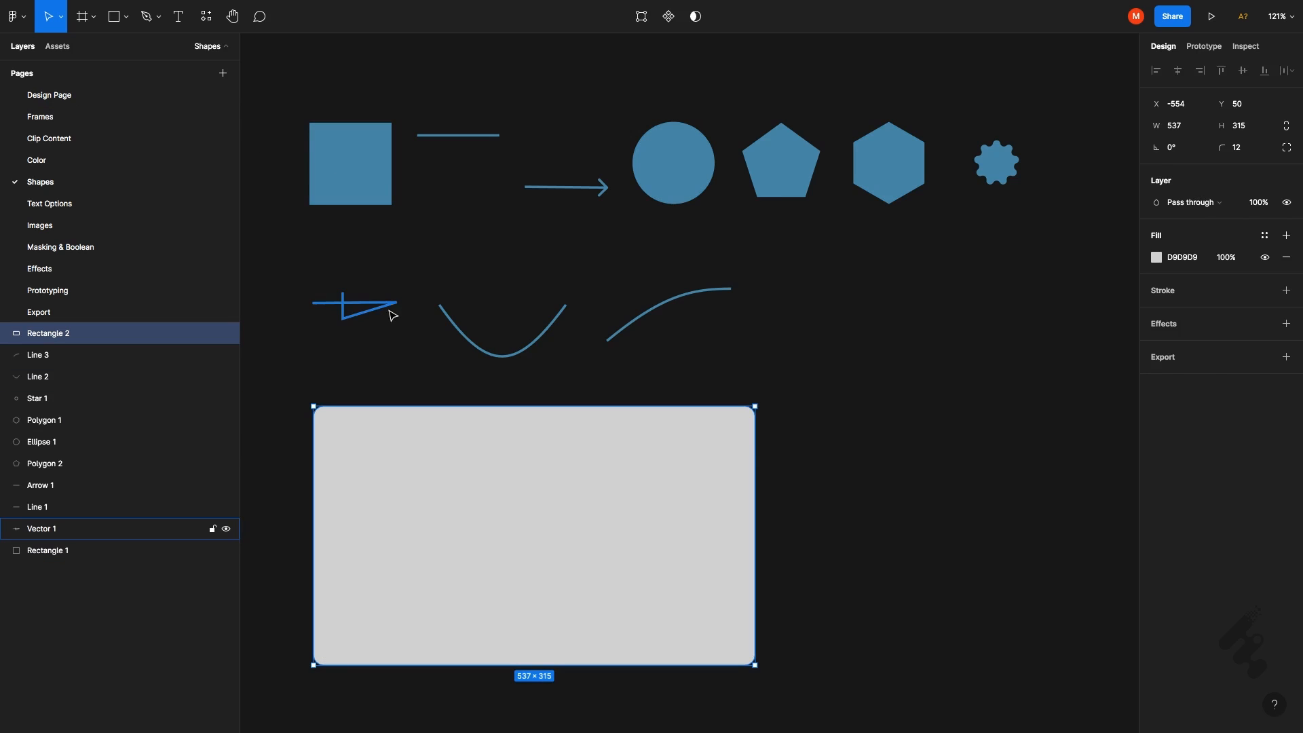
click(153, 32)
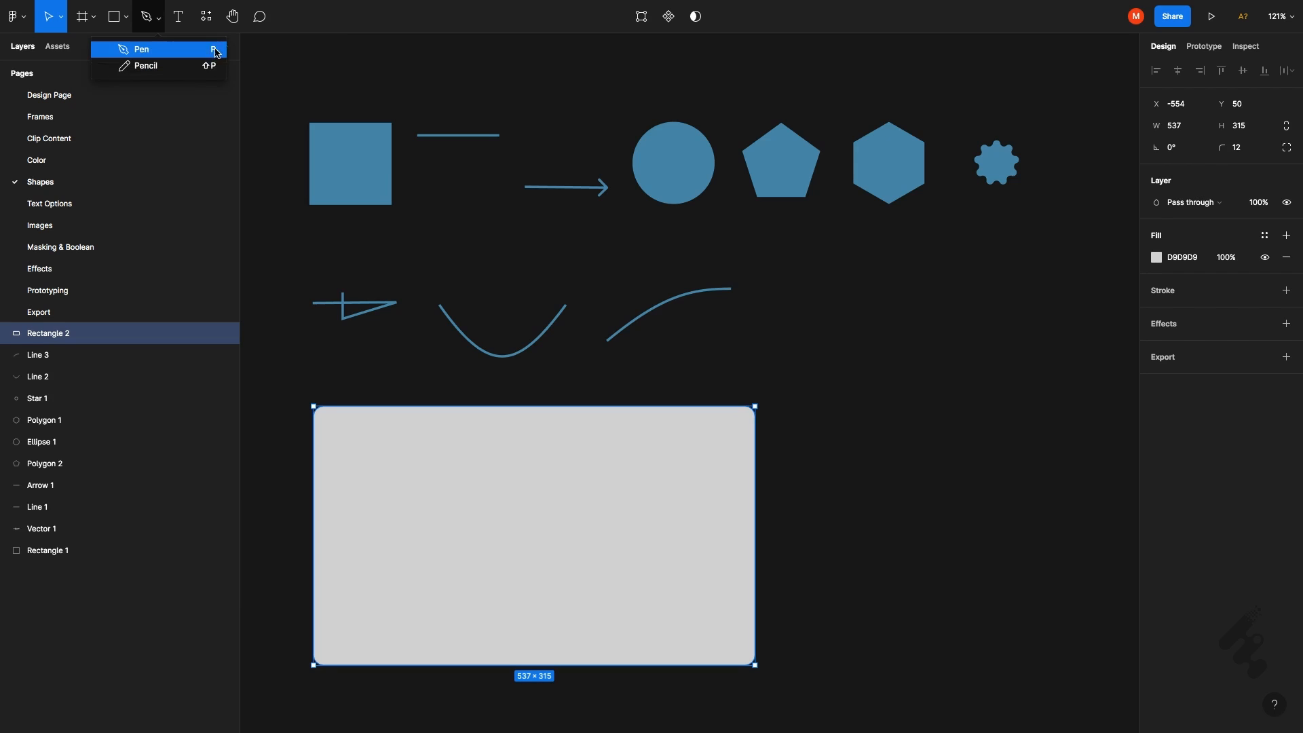
click(823, 344)
key(p)
click(771, 321)
click(979, 314)
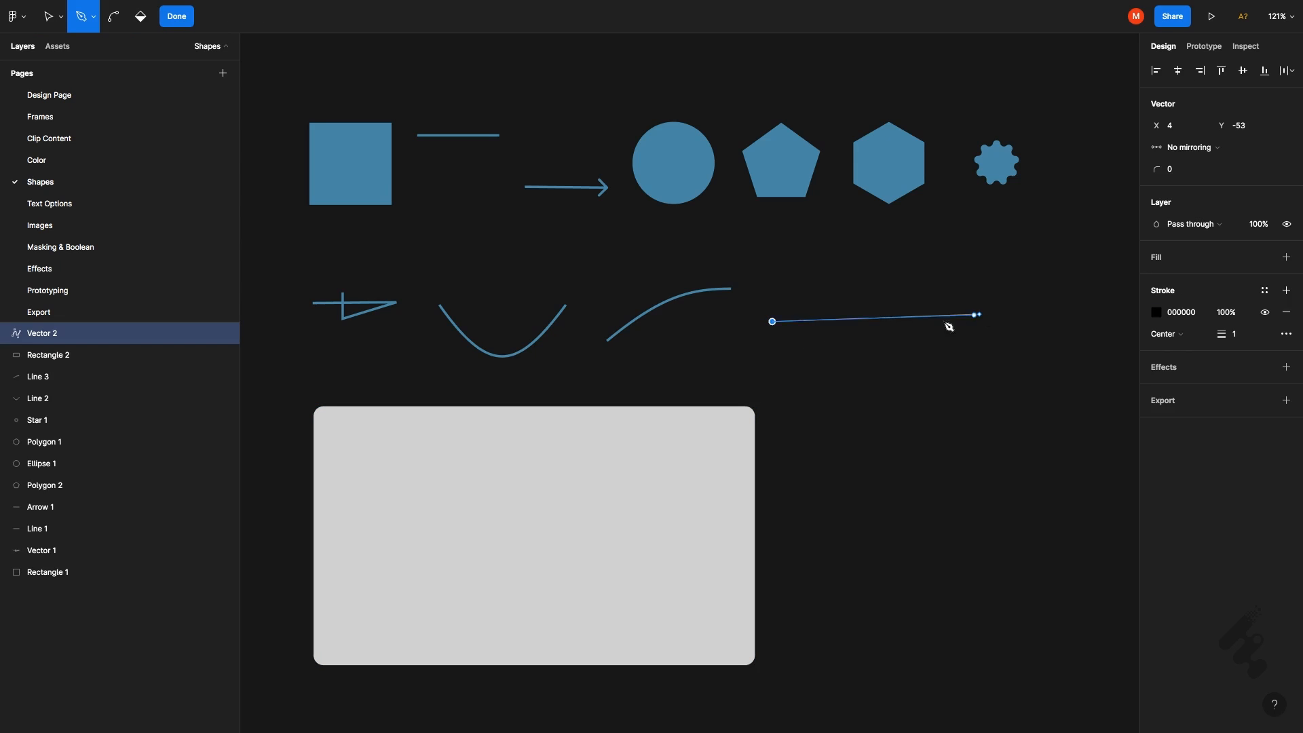
click(881, 433)
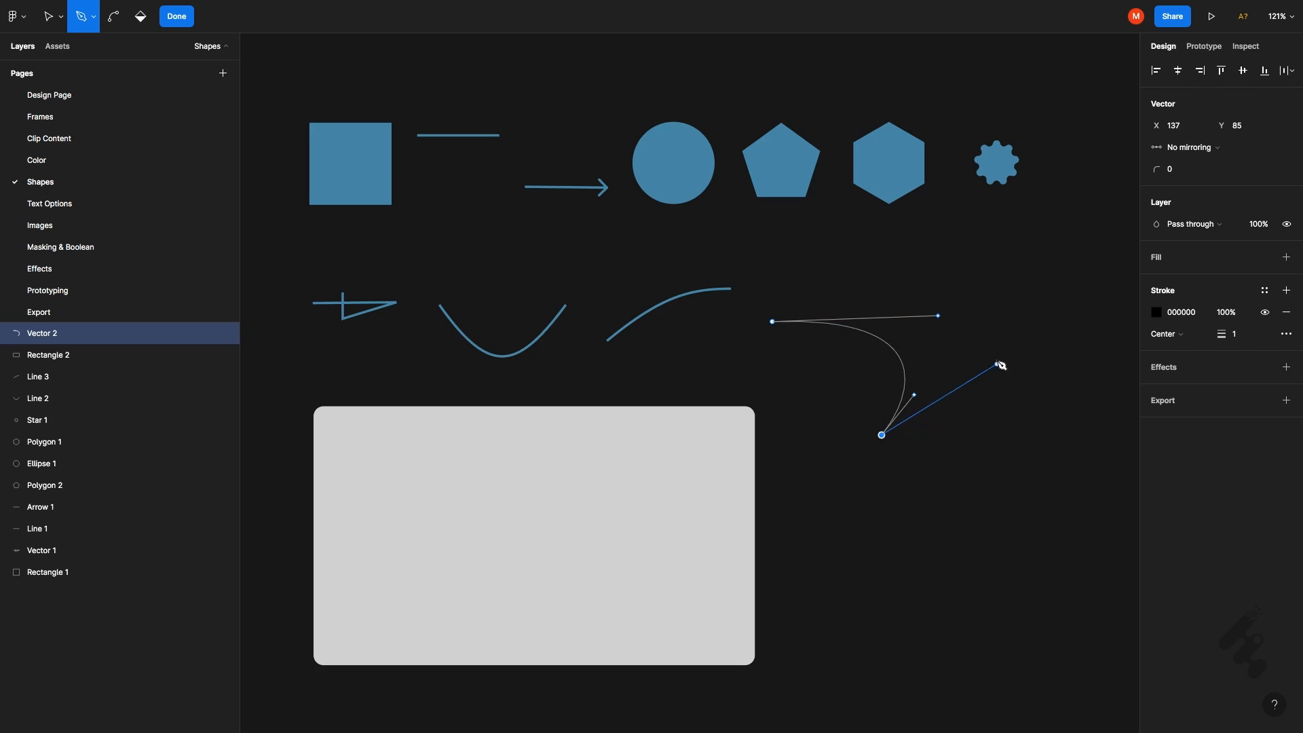
click(958, 363)
click(914, 288)
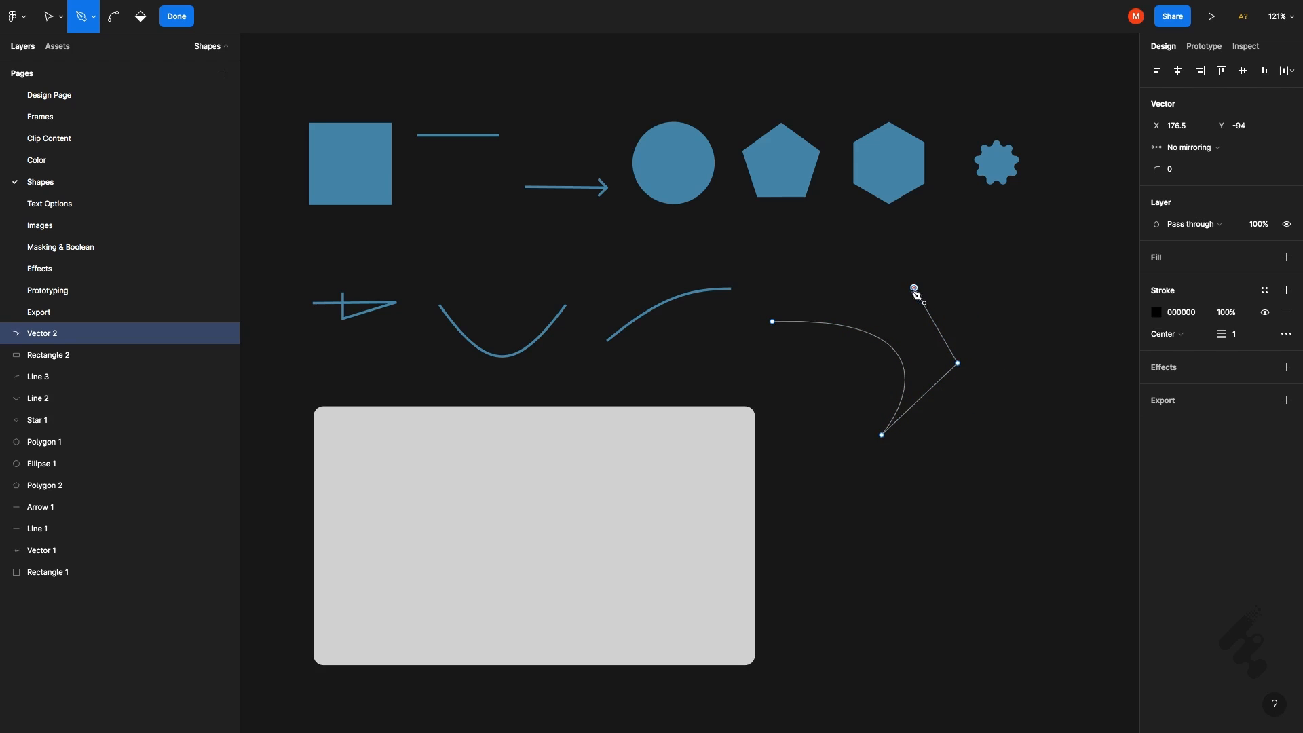
click(773, 322)
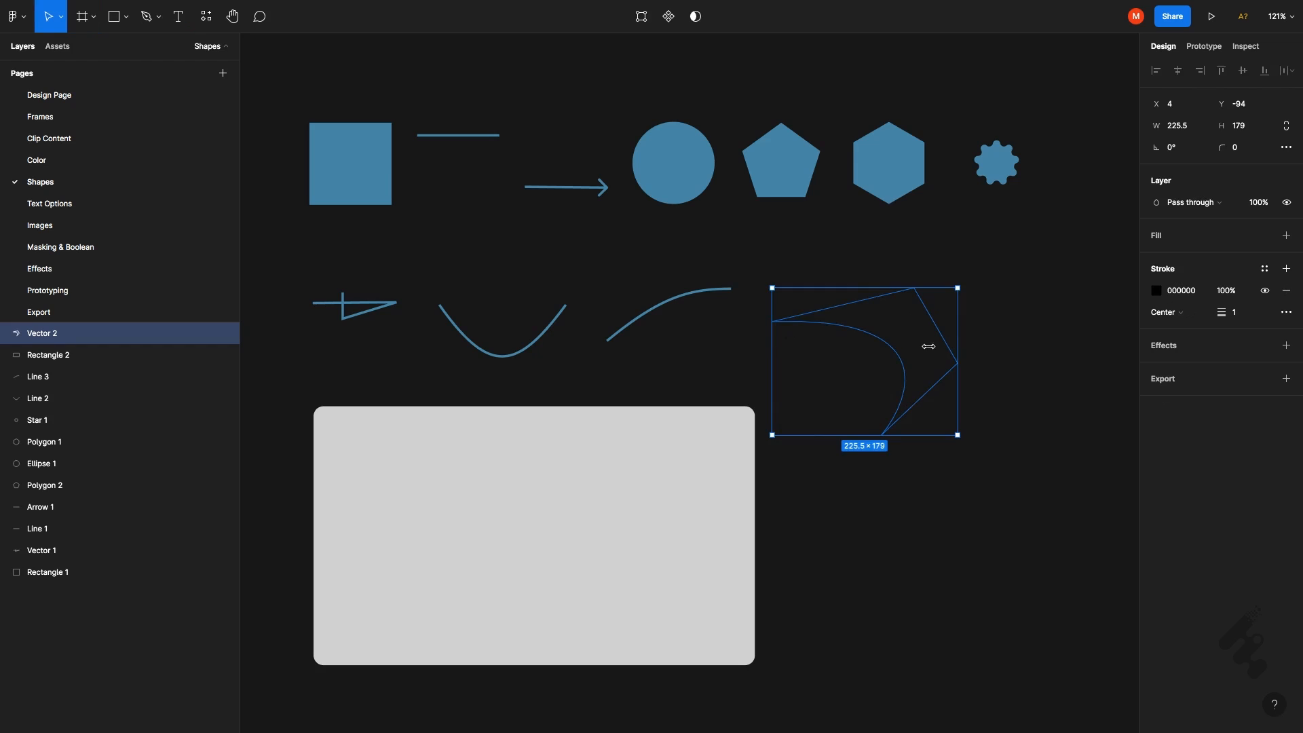
drag(934, 360, 991, 364)
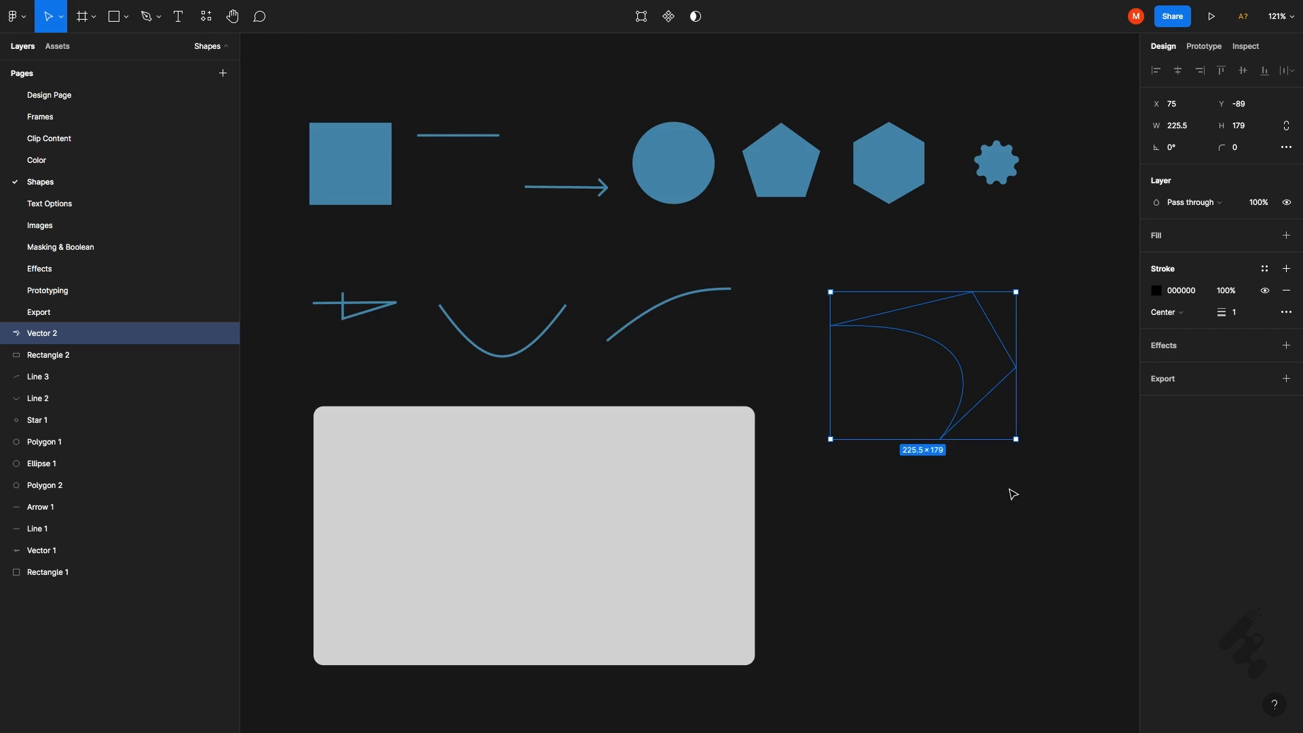
click(958, 476)
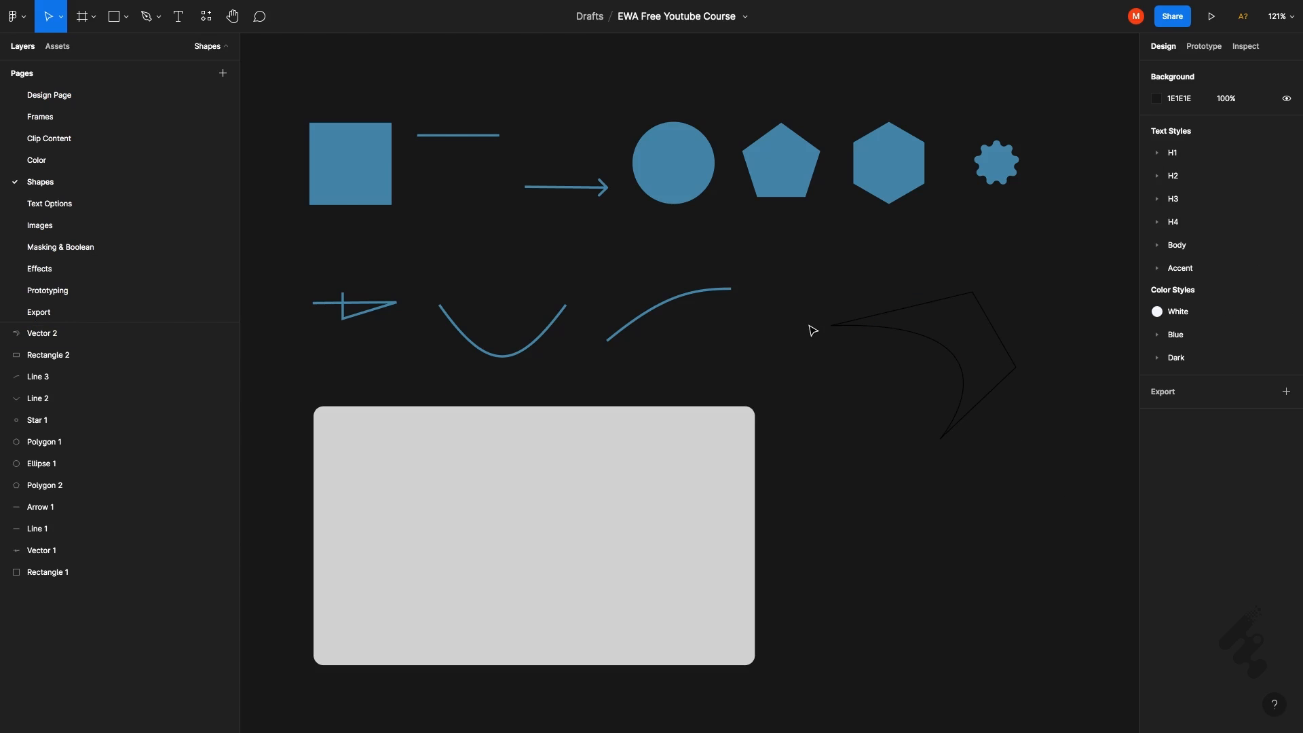